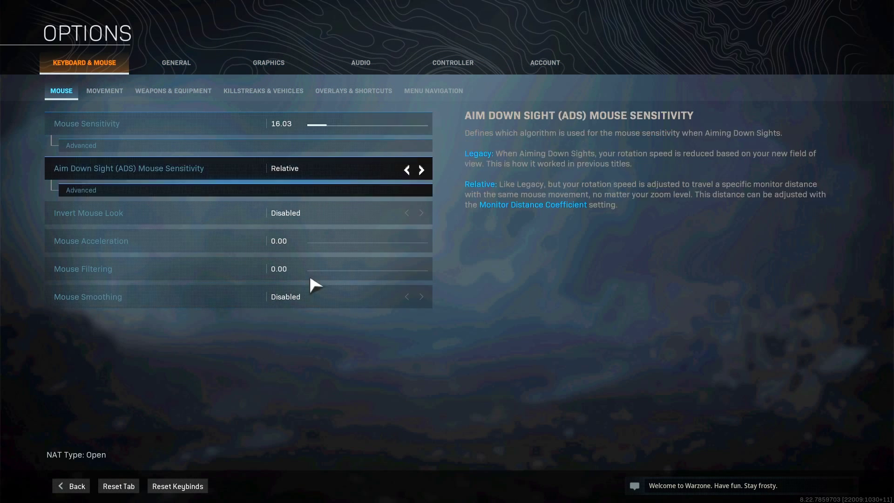
# Step: Browse the Graphics, Audio, Controller and Keyboard & Mouse option pages, finishing on General
pyautogui.click(256, 60)
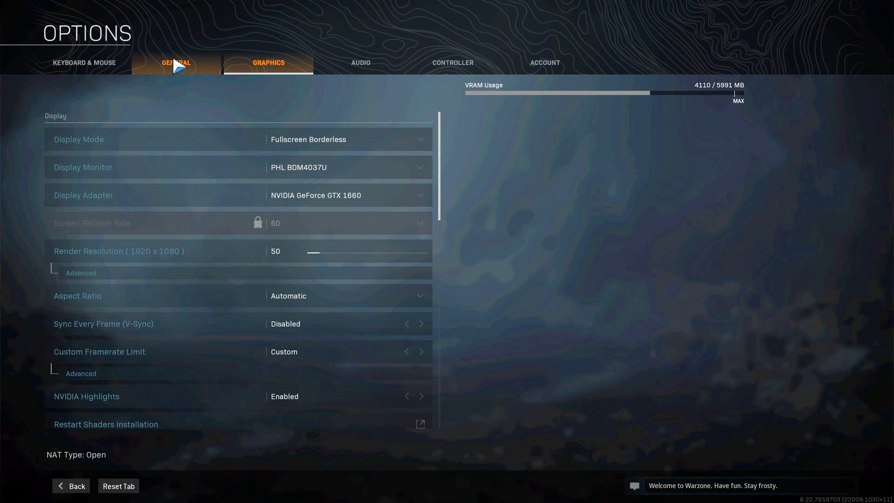
pyautogui.click(173, 61)
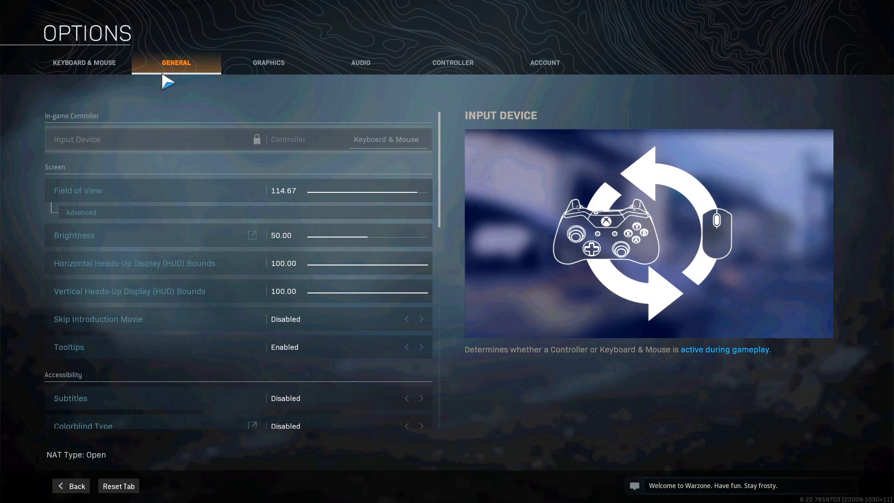
pyautogui.click(275, 65)
pyautogui.click(361, 65)
pyautogui.click(450, 65)
pyautogui.click(360, 63)
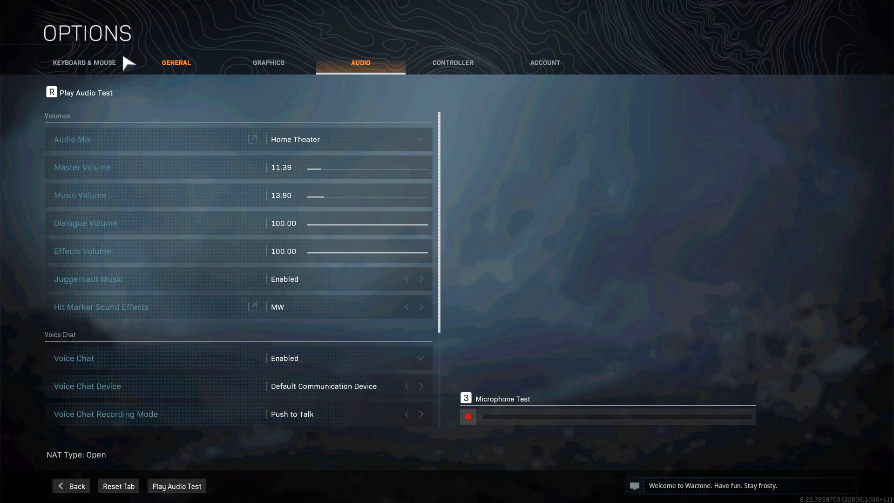
pyautogui.click(84, 63)
pyautogui.click(192, 64)
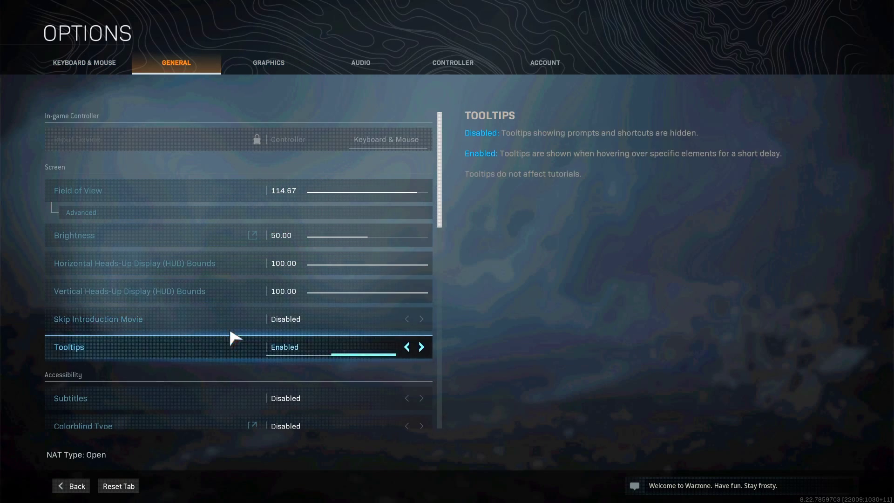
pyautogui.scroll(-10, 228, 325)
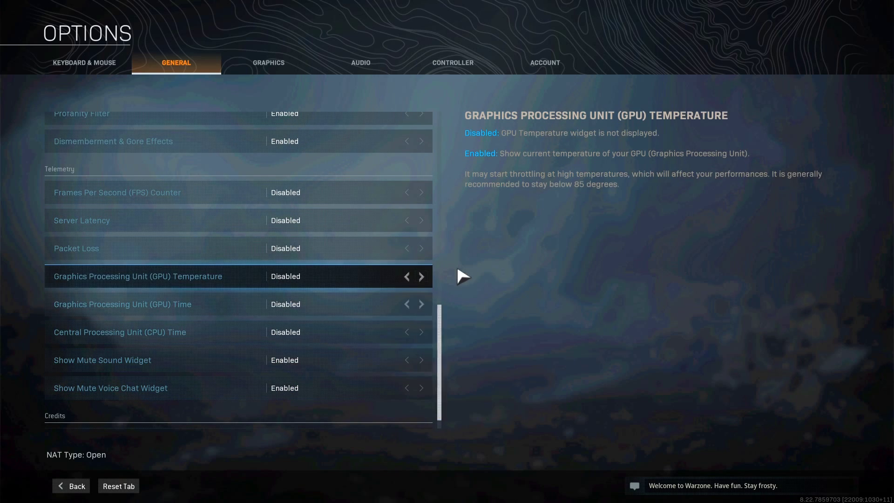
pyautogui.scroll(-1, 439, 303)
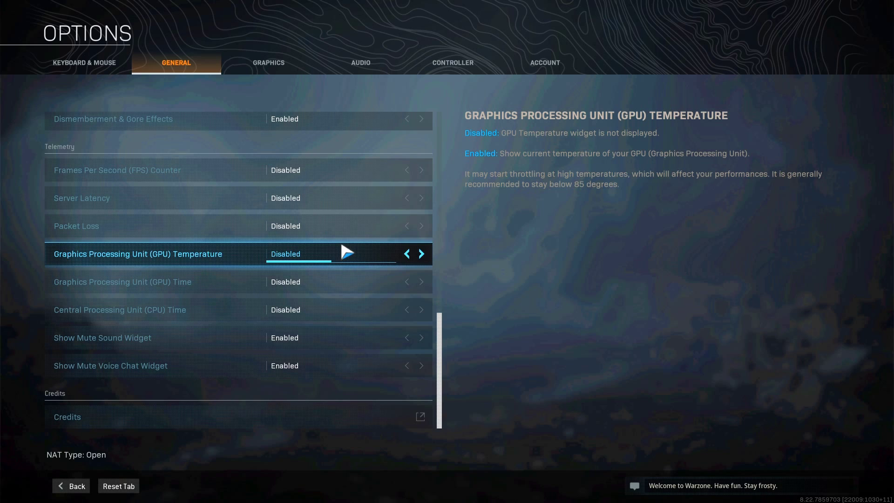
pyautogui.scroll(6, 292, 338)
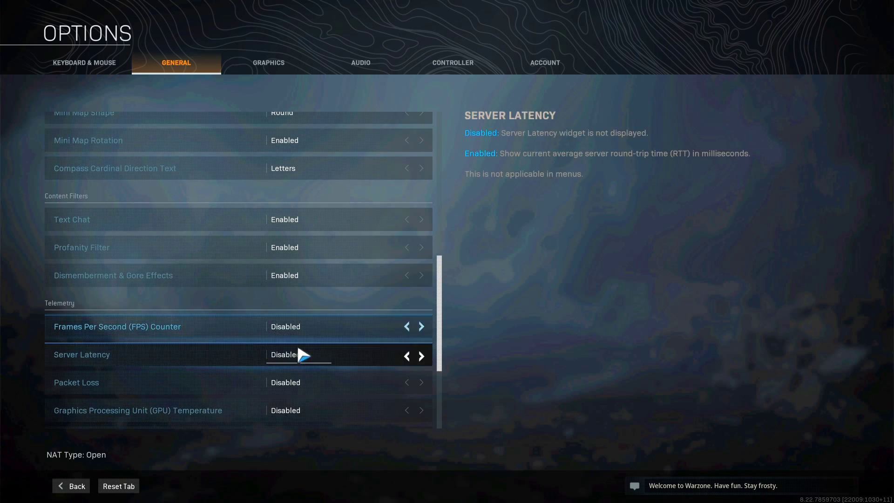
pyautogui.scroll(6, 302, 355)
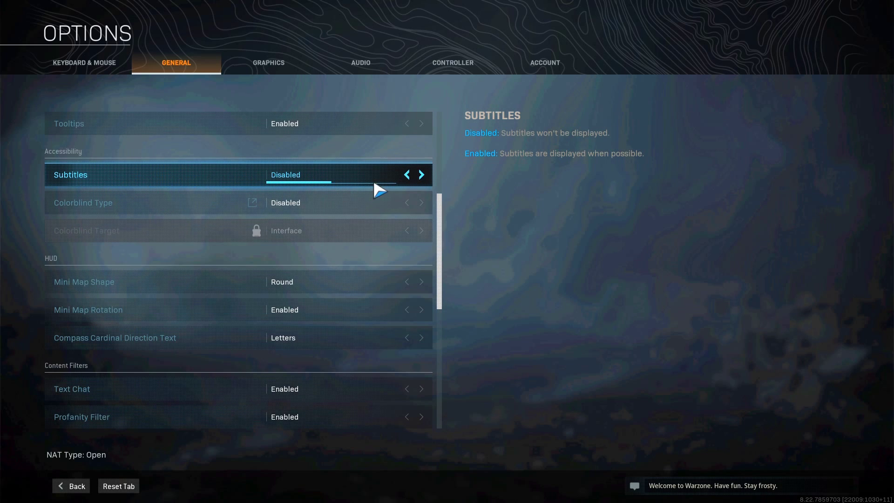
pyautogui.scroll(7, 208, 246)
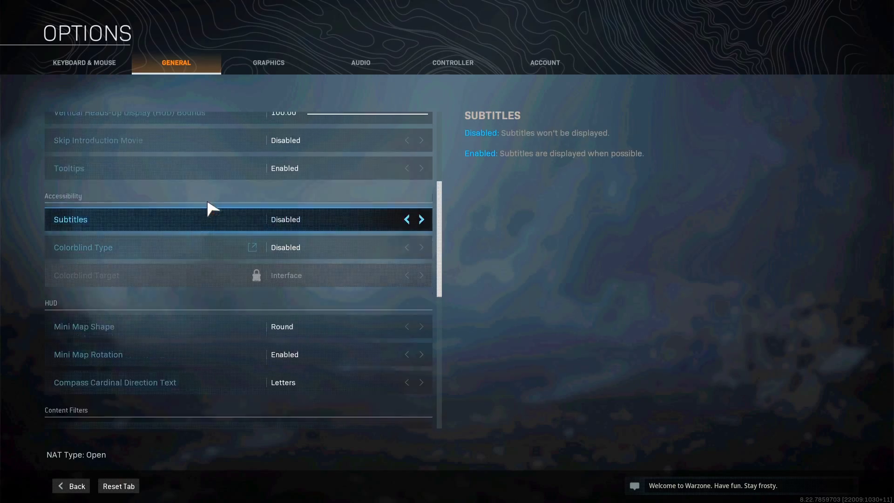
pyautogui.scroll(-10, 283, 344)
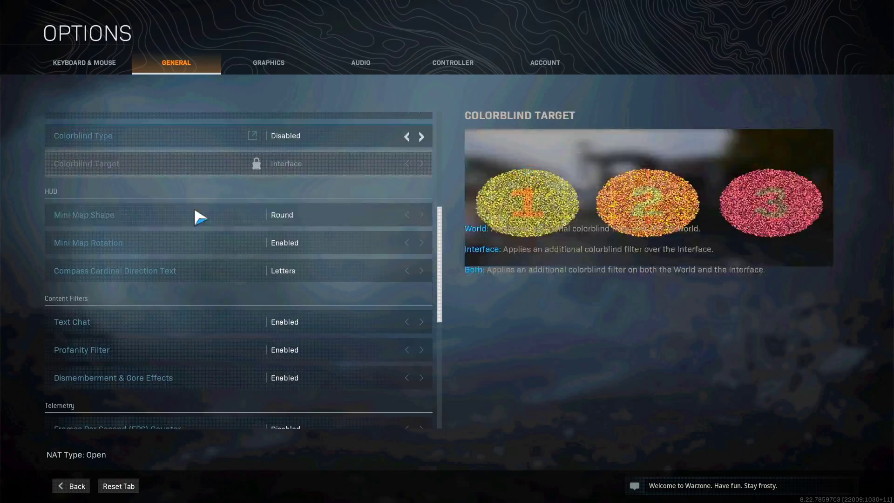
pyautogui.scroll(-7, 247, 261)
pyautogui.scroll(-2, 238, 325)
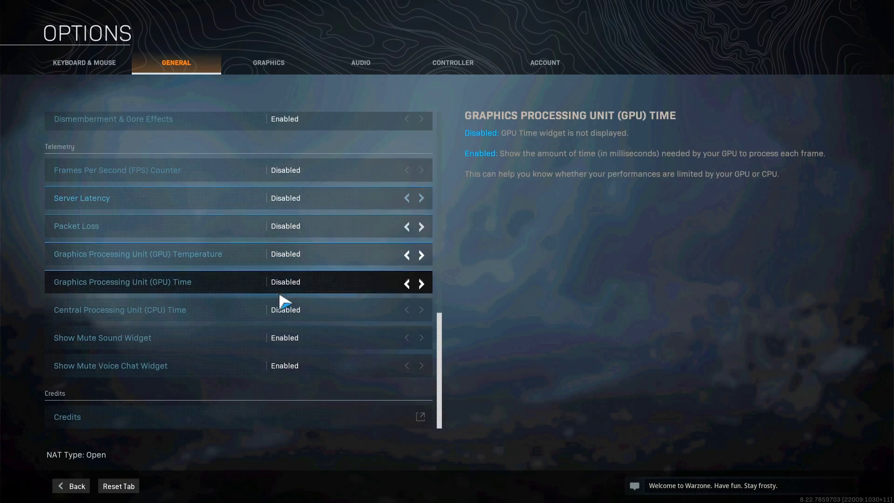
# Step: On the Graphics page, confirm the Render Resolution value is still 50
pyautogui.press('e')
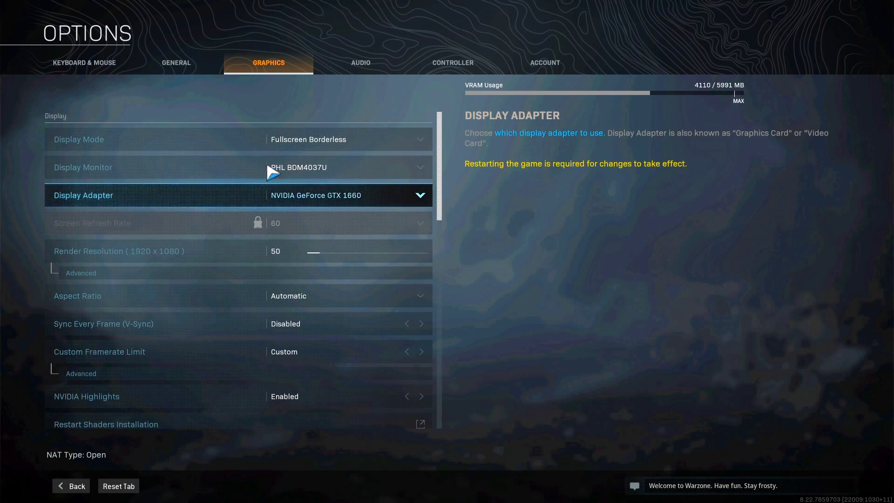
pyautogui.scroll(-3, 168, 170)
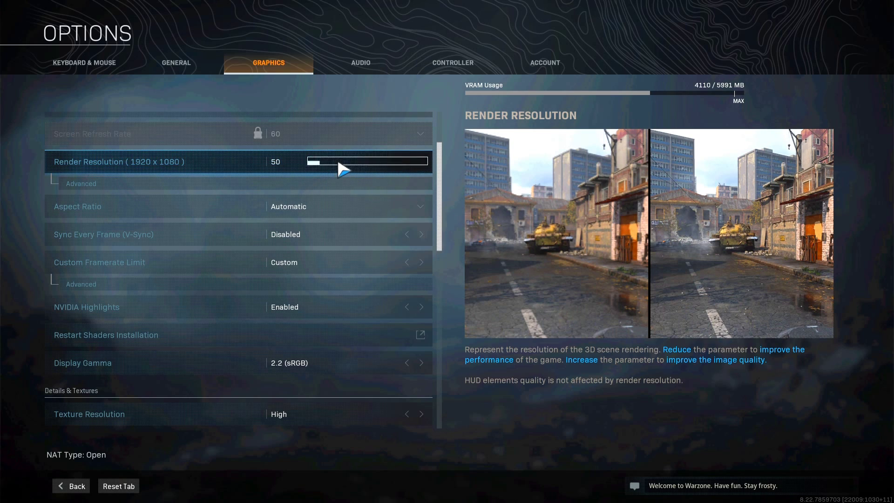
pyautogui.click(279, 162)
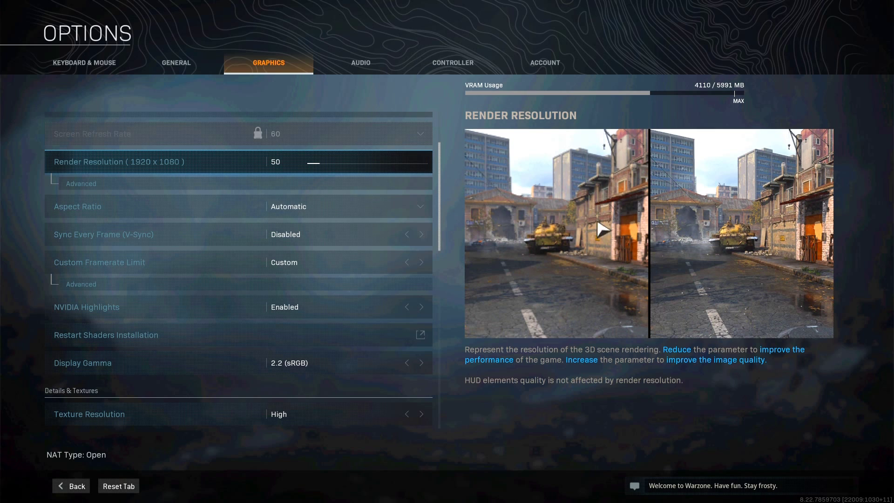
pyautogui.scroll(-3, 365, 242)
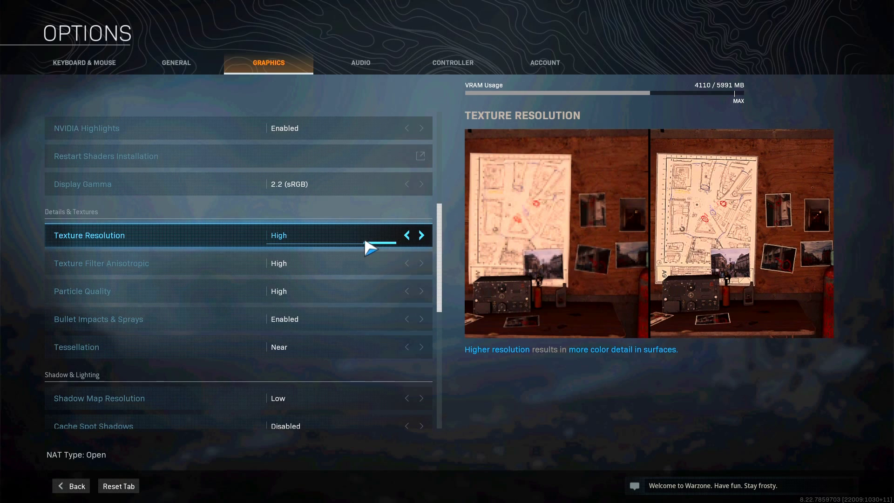
pyautogui.click(407, 235)
pyautogui.click(407, 235)
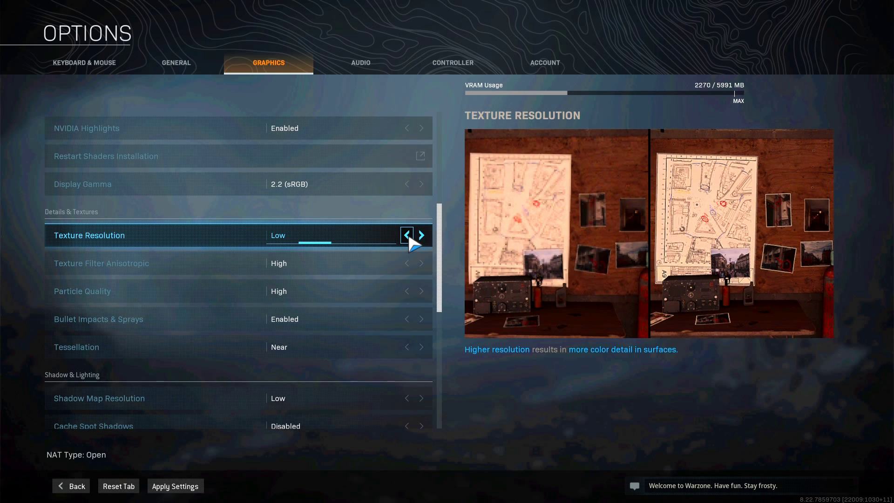
pyautogui.click(407, 235)
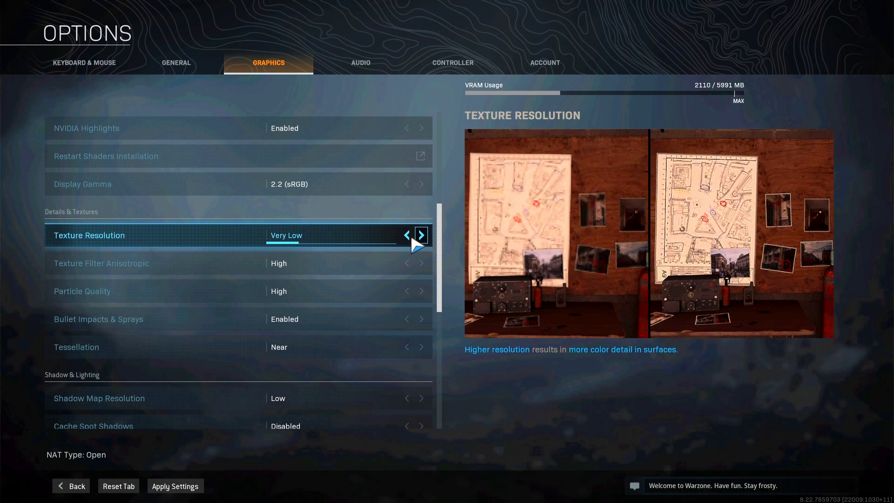
pyautogui.click(408, 236)
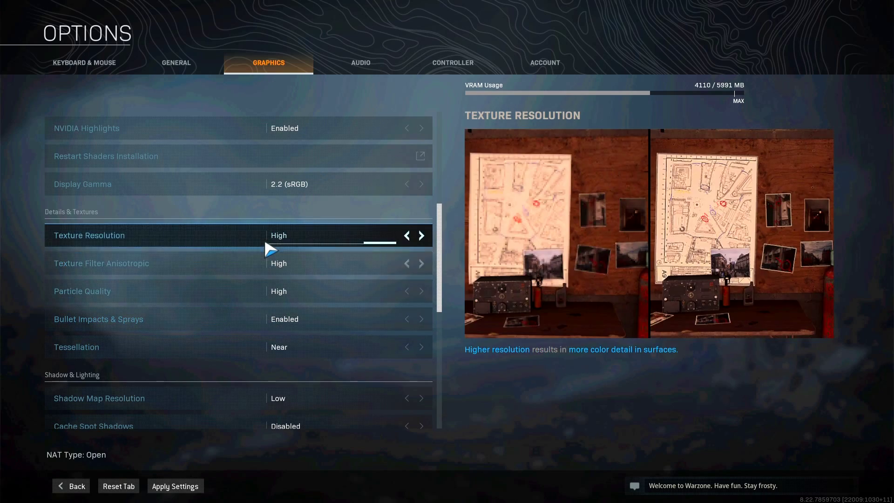
pyautogui.scroll(-2, 271, 329)
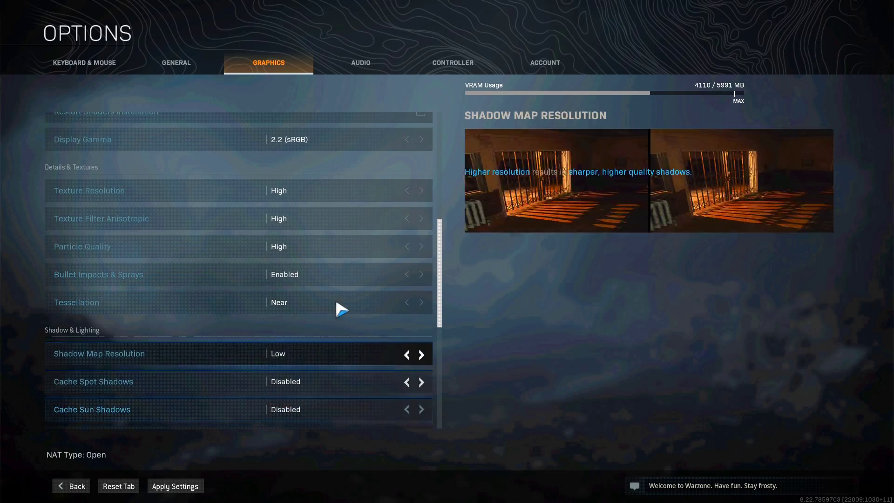
pyautogui.scroll(-10, 302, 360)
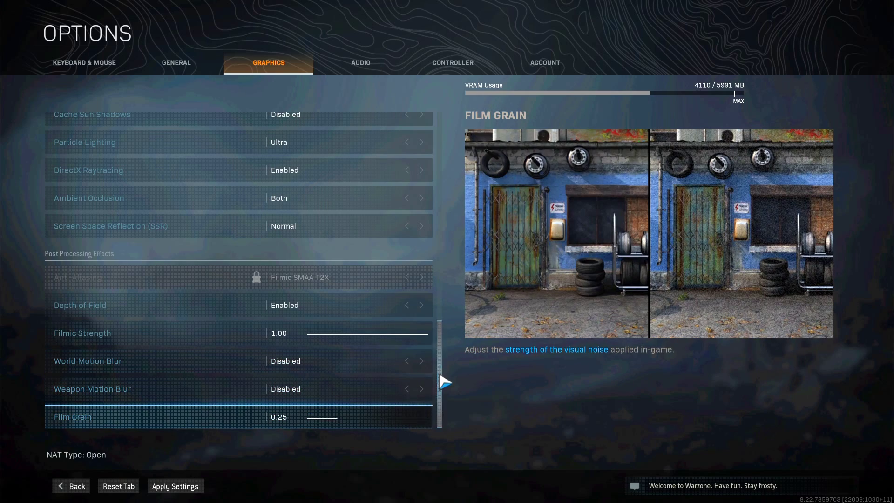
pyautogui.scroll(4, 239, 243)
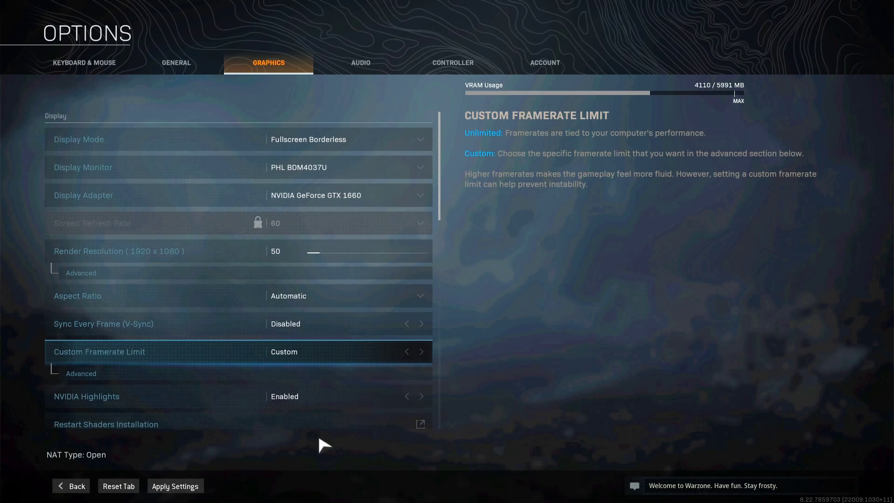
# Step: Exit Options with Escape back to the Play lobby
pyautogui.press('Escape')
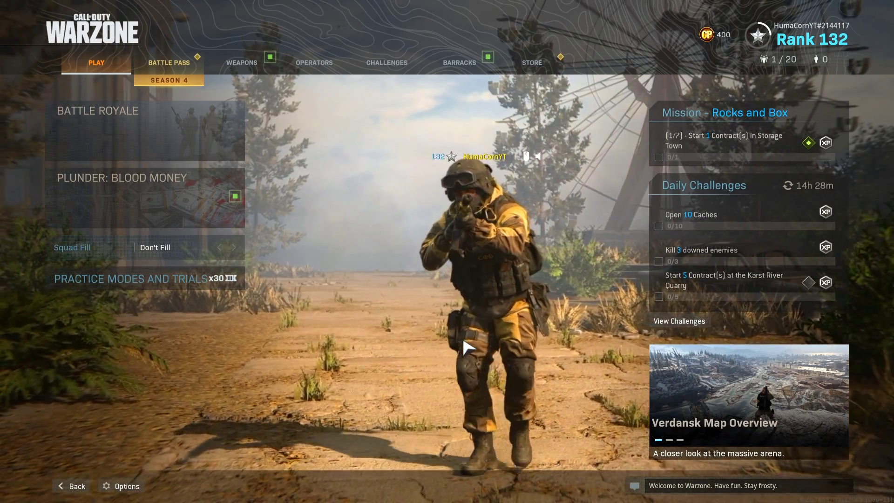